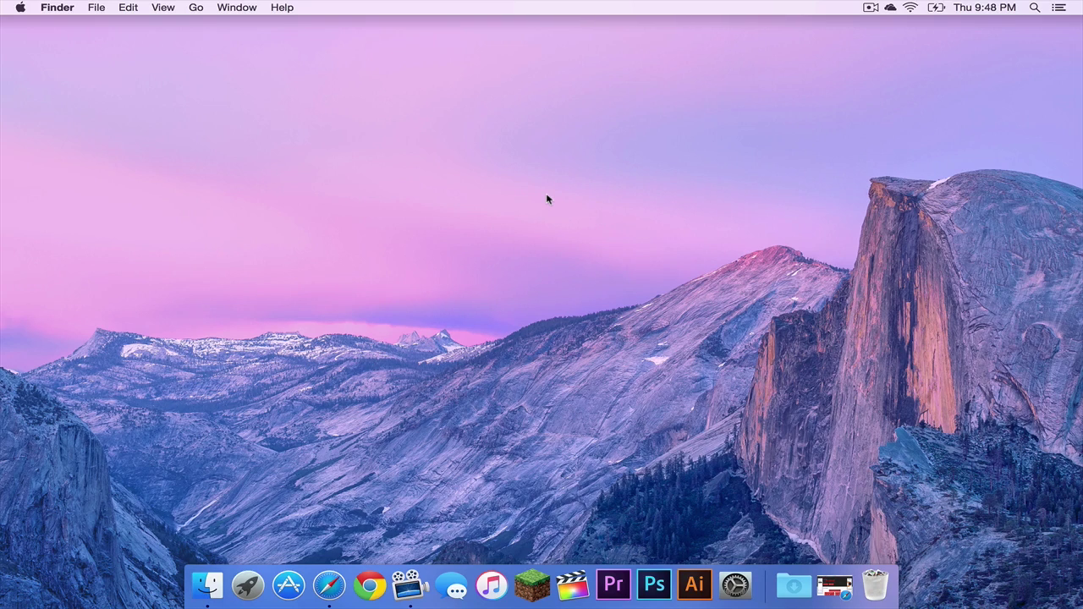
Restore the minimized files.minecraftforge.net window and download the latest Forge installer, 11.14.3.1487 for Minecraft 1.8, skipping the advertisement
{"action": "left_click", "coordinate": [835, 584]}
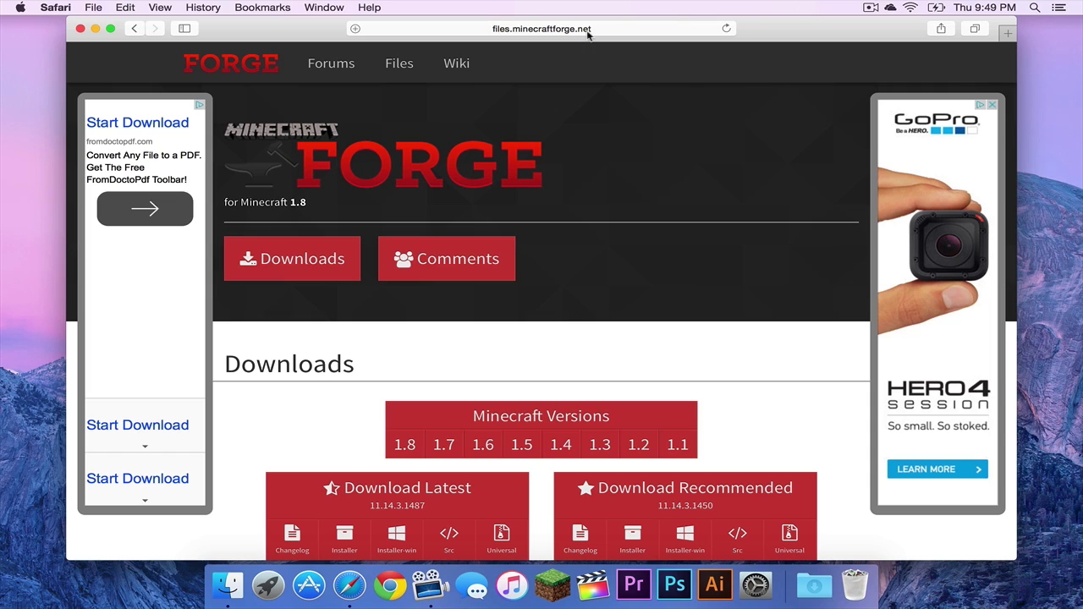
{"action": "scroll", "coordinate": [600, 111], "scroll_direction": "down", "scroll_amount": 1}
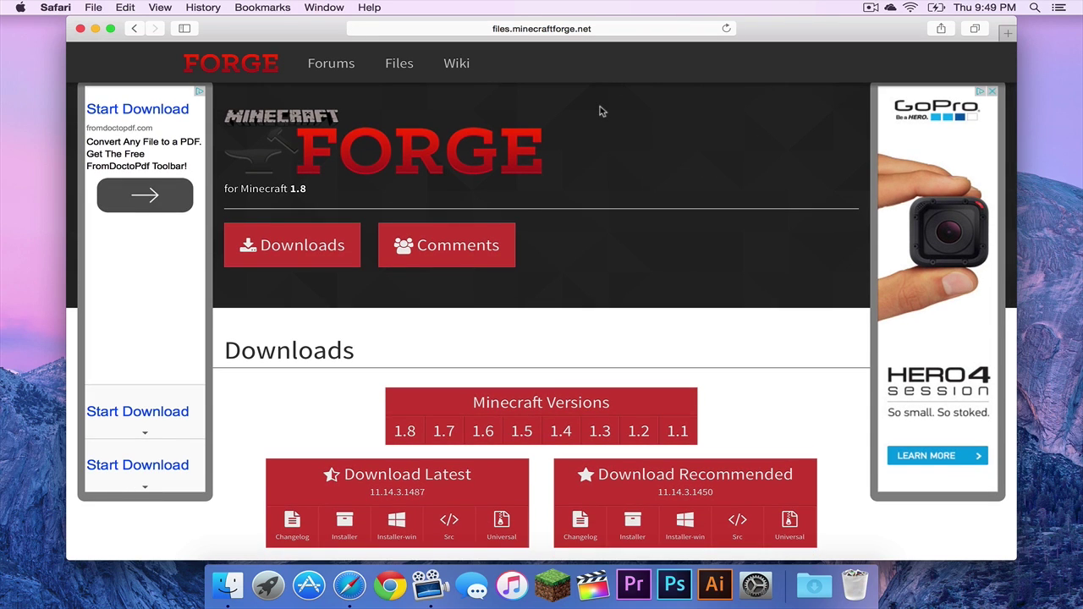
{"action": "scroll", "coordinate": [601, 111], "scroll_direction": "down", "scroll_amount": 5}
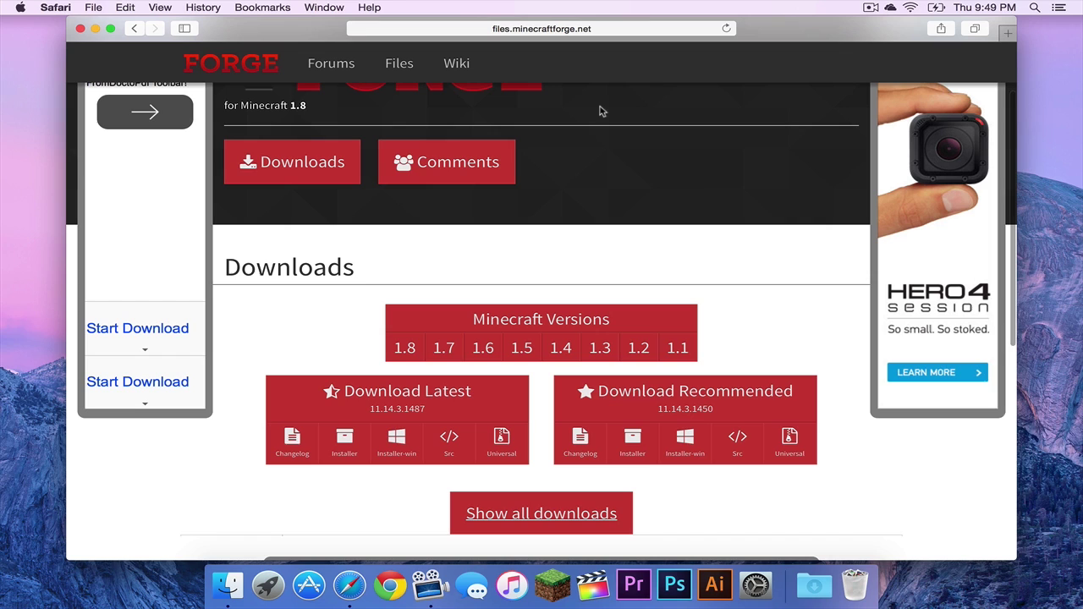
{"action": "scroll", "coordinate": [601, 111], "scroll_direction": "down", "scroll_amount": 7}
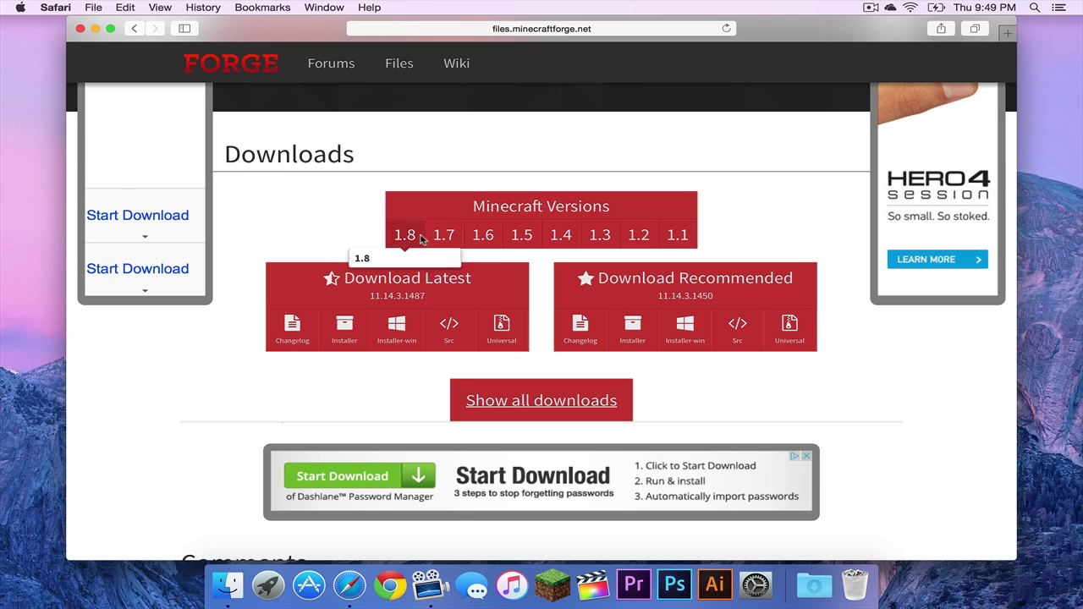
{"action": "mouse_move", "coordinate": [433, 241]}
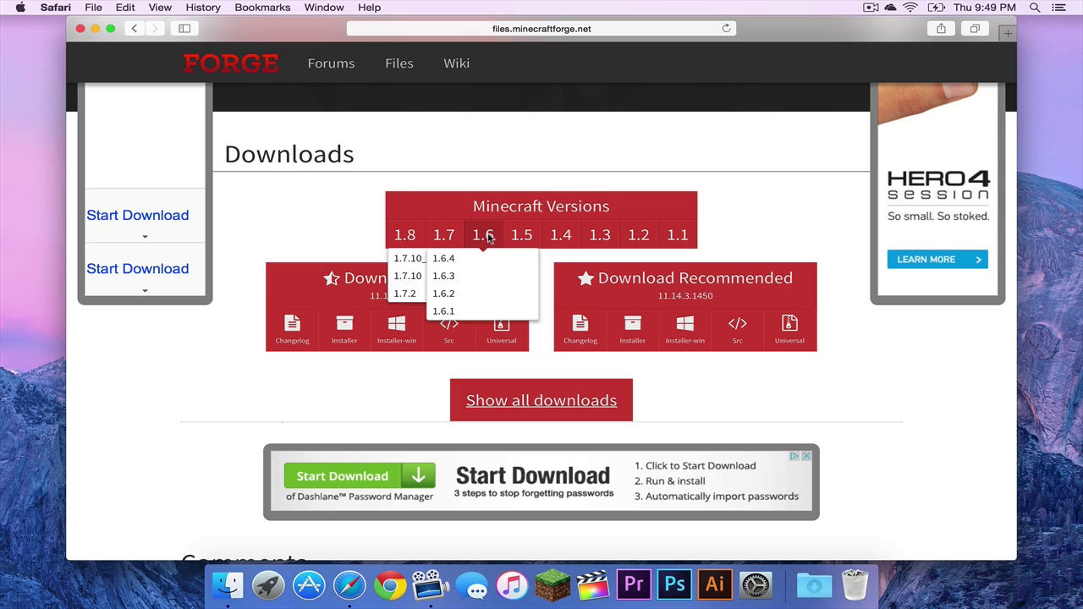
{"action": "mouse_move", "coordinate": [392, 238]}
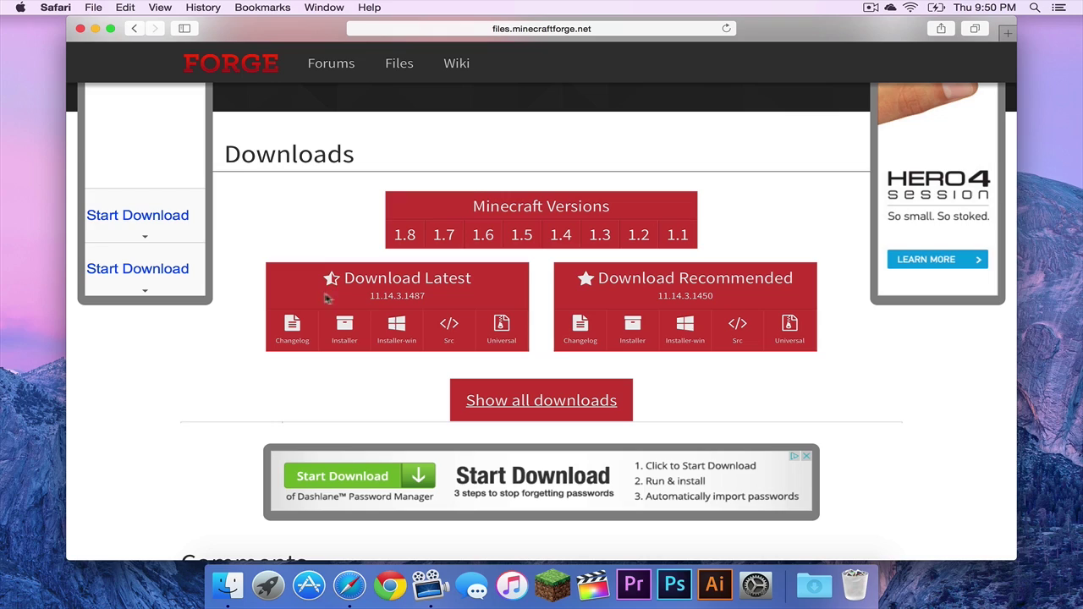
{"action": "left_click", "coordinate": [352, 328]}
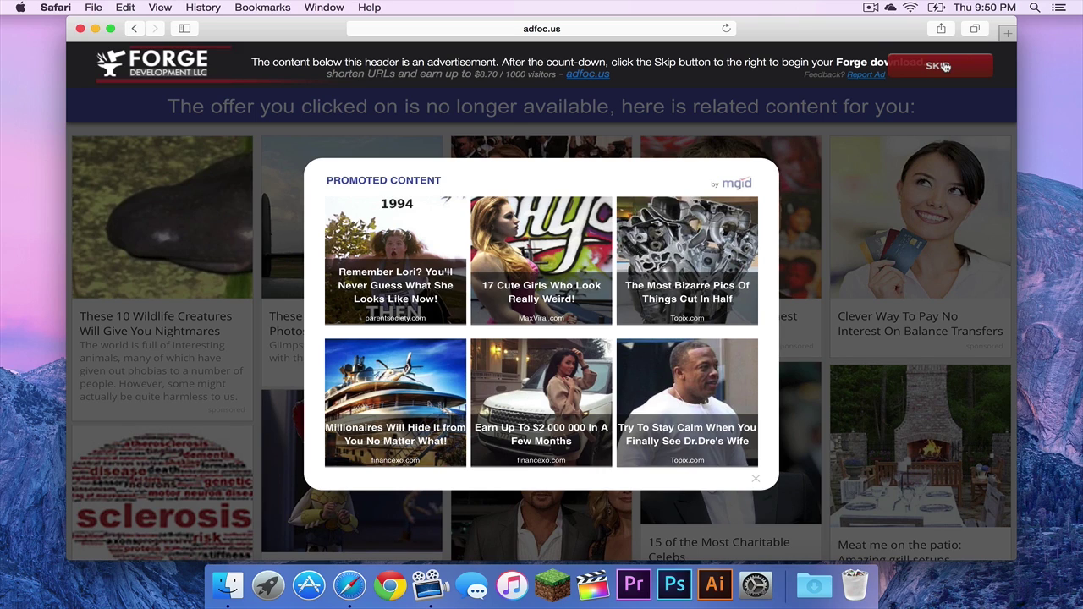
{"action": "left_click", "coordinate": [939, 65]}
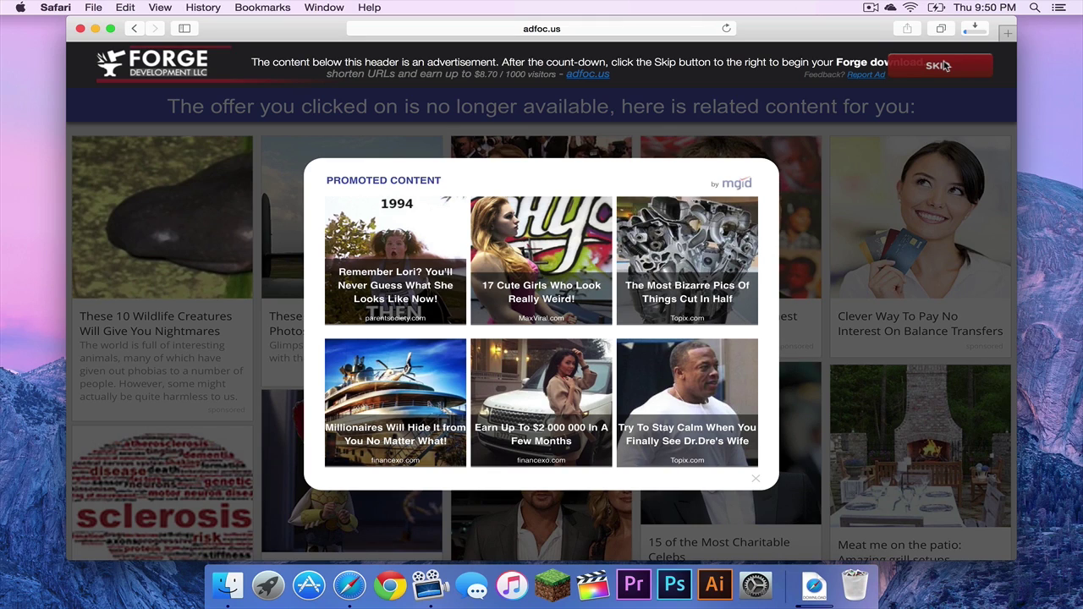
Review the option for opening "safe" files after downloading in Safari's General preferences, and close the preferences
{"action": "left_click", "coordinate": [56, 7]}
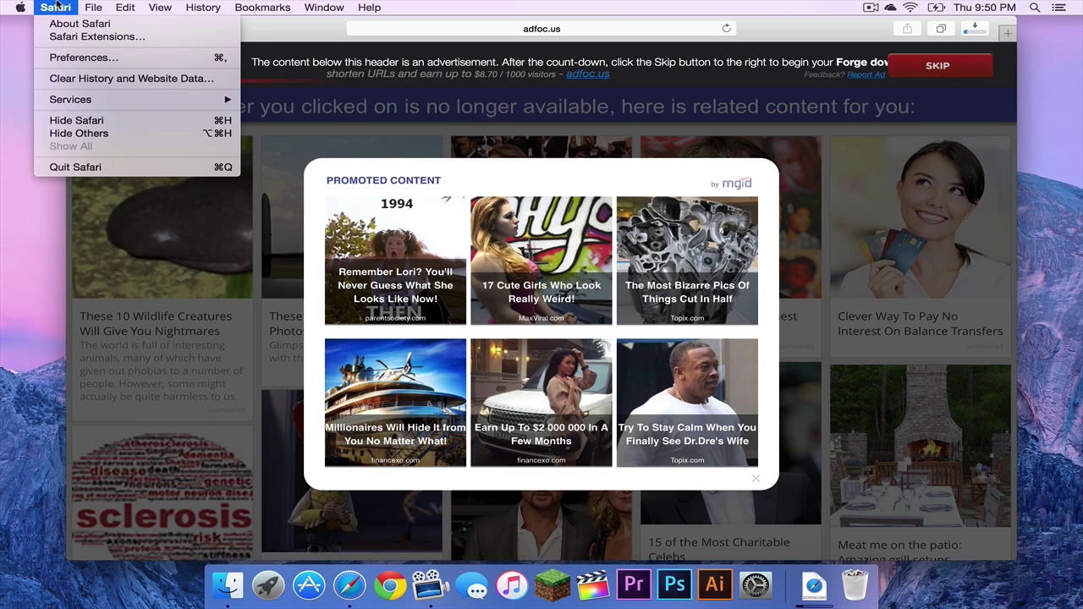
{"action": "left_click", "coordinate": [65, 59]}
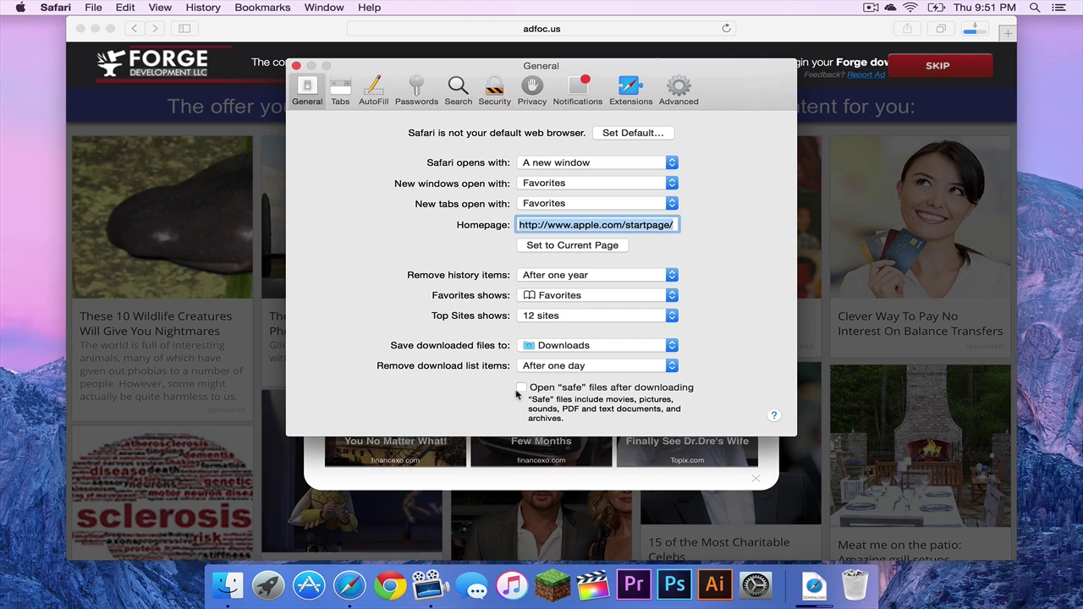
{"action": "left_click", "coordinate": [295, 67]}
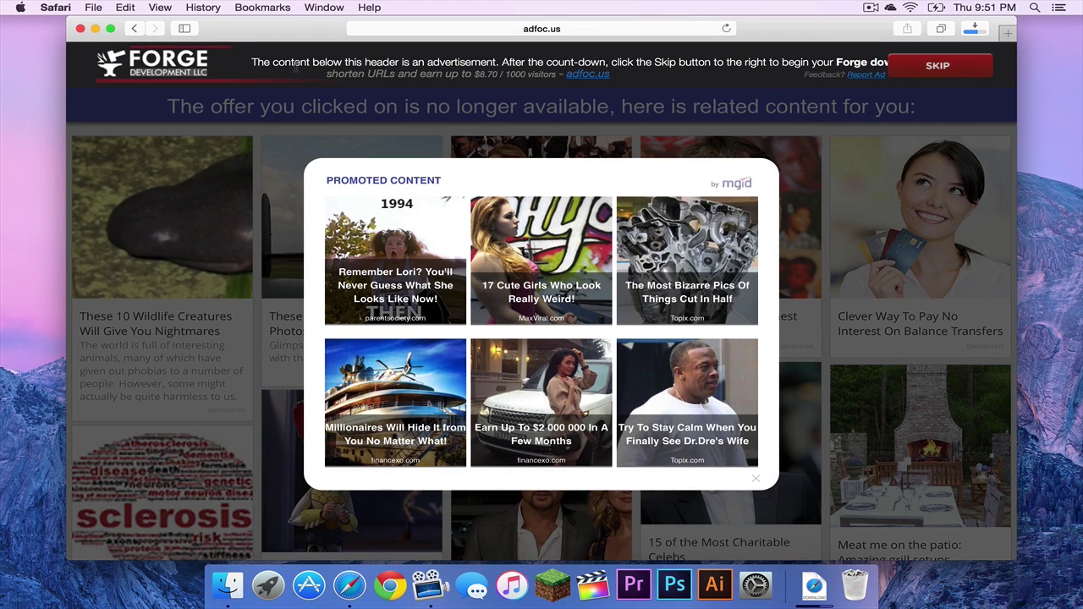
Close the browser window and move the downloaded Forge installer JAR from Downloads onto the desktop
{"action": "left_click", "coordinate": [81, 28]}
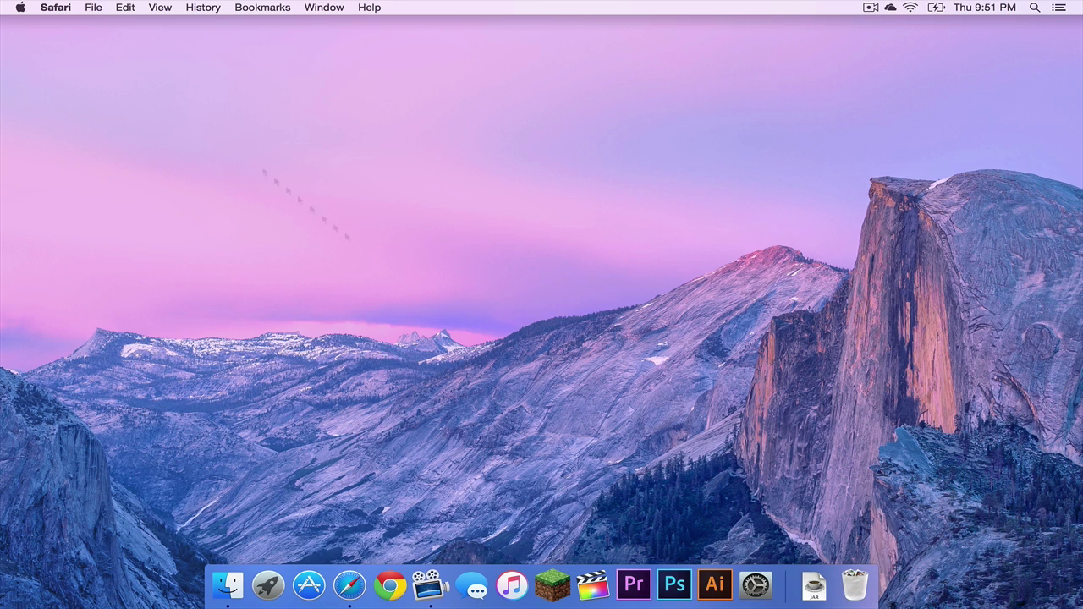
{"action": "left_click", "coordinate": [817, 584]}
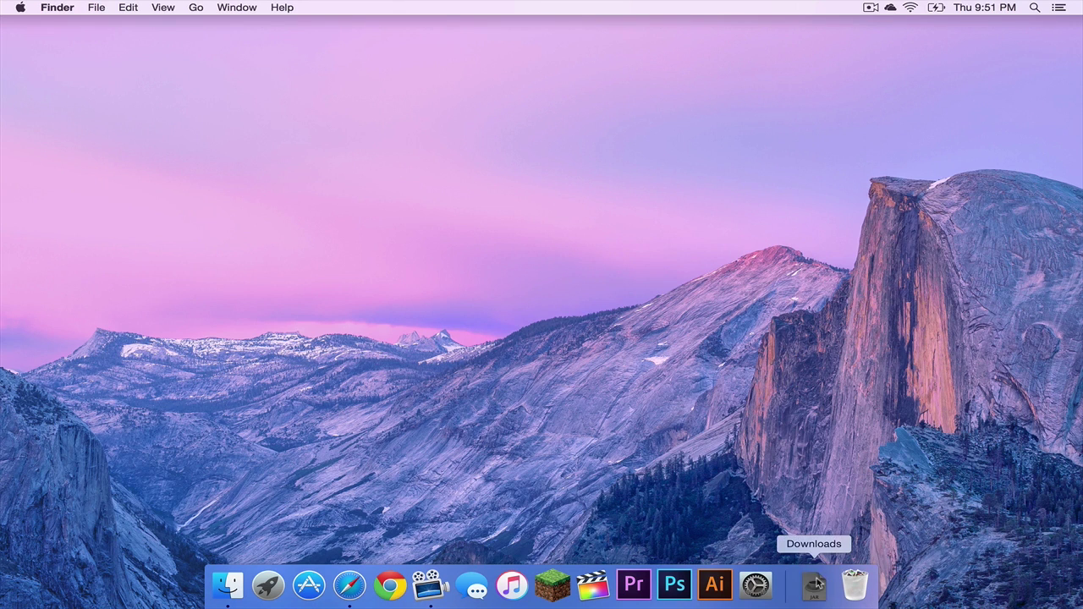
{"action": "left_click_drag", "start_coordinate": [817, 542], "coordinate": [987, 118]}
{"action": "left_click", "coordinate": [812, 213]}
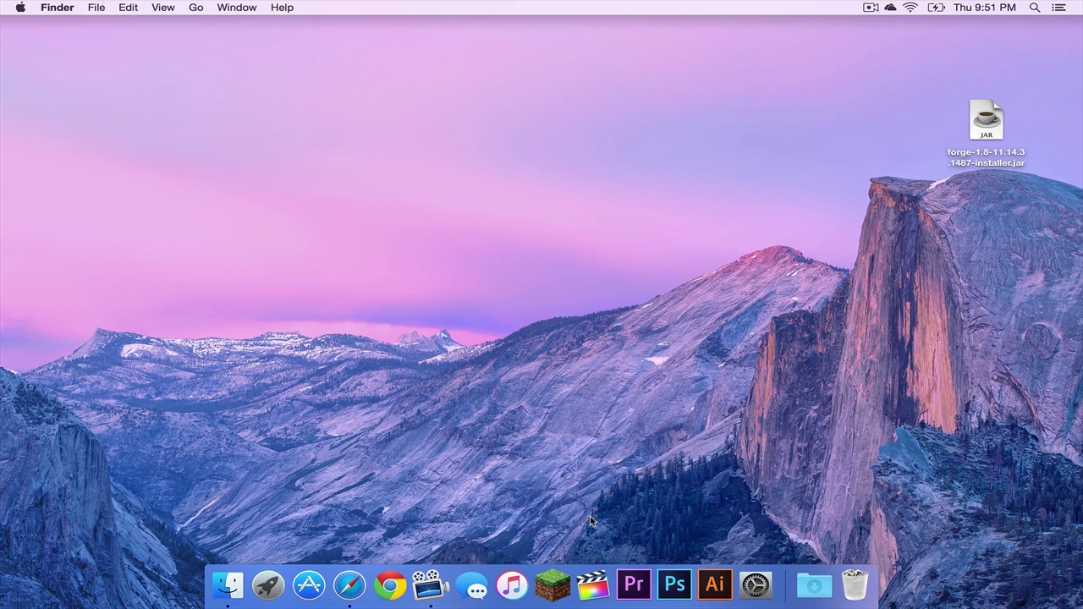
Open the Minecraft launcher and create and save a new profile named 1.8 that uses version release 1.8
{"action": "left_click", "coordinate": [552, 583]}
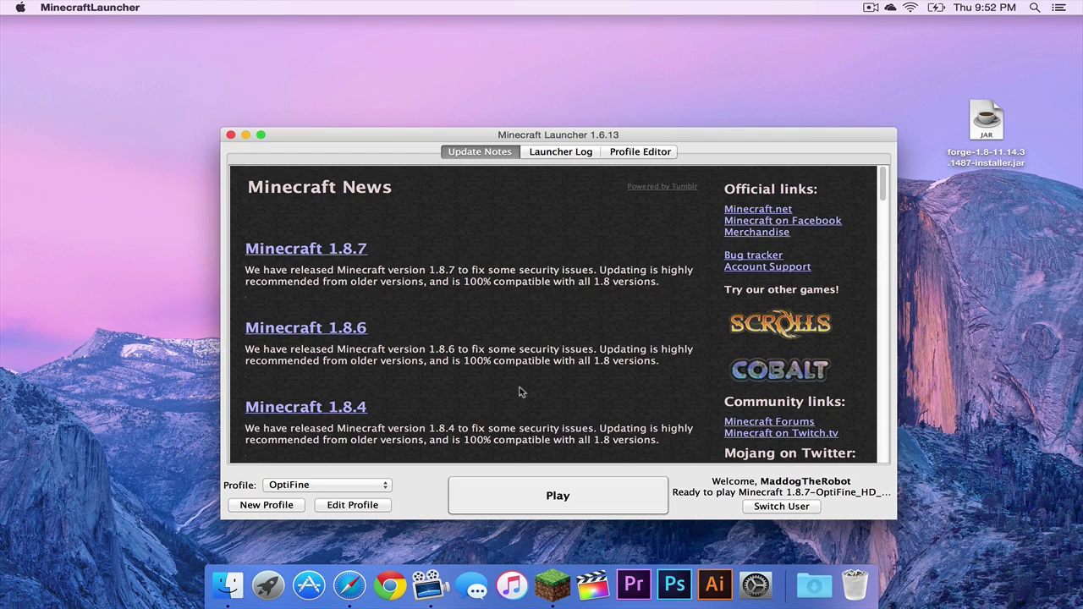
{"action": "left_click", "coordinate": [258, 505]}
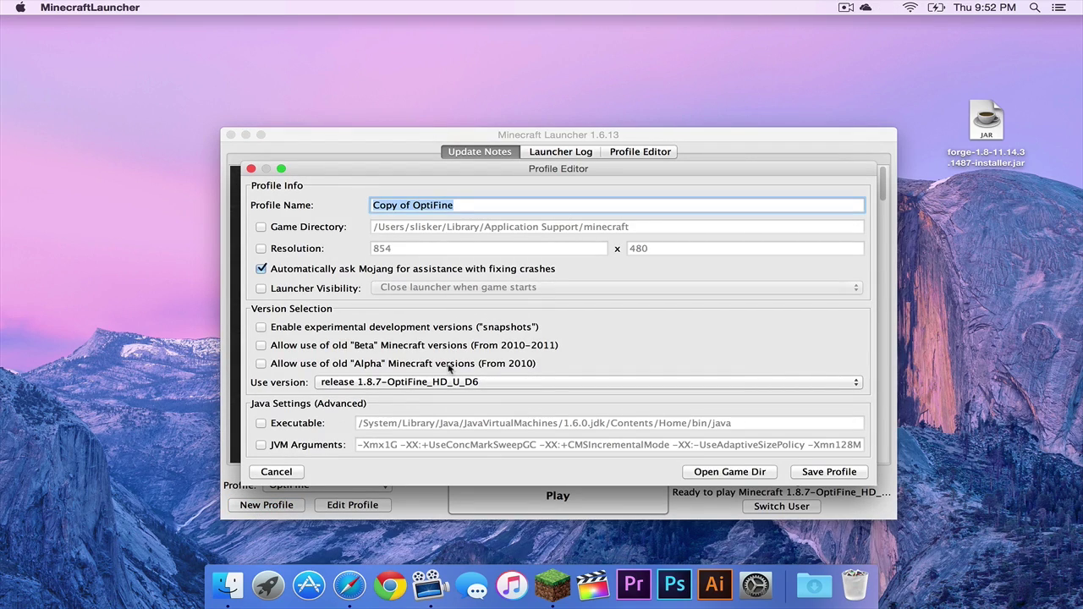
{"action": "type", "text": "1.8"}
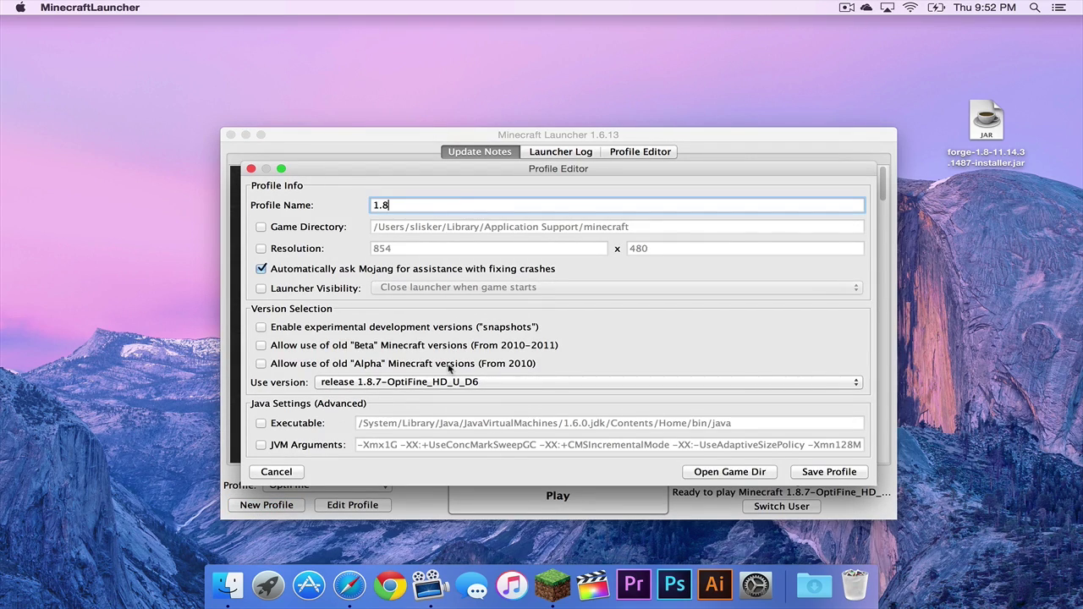
{"action": "left_click", "coordinate": [389, 385]}
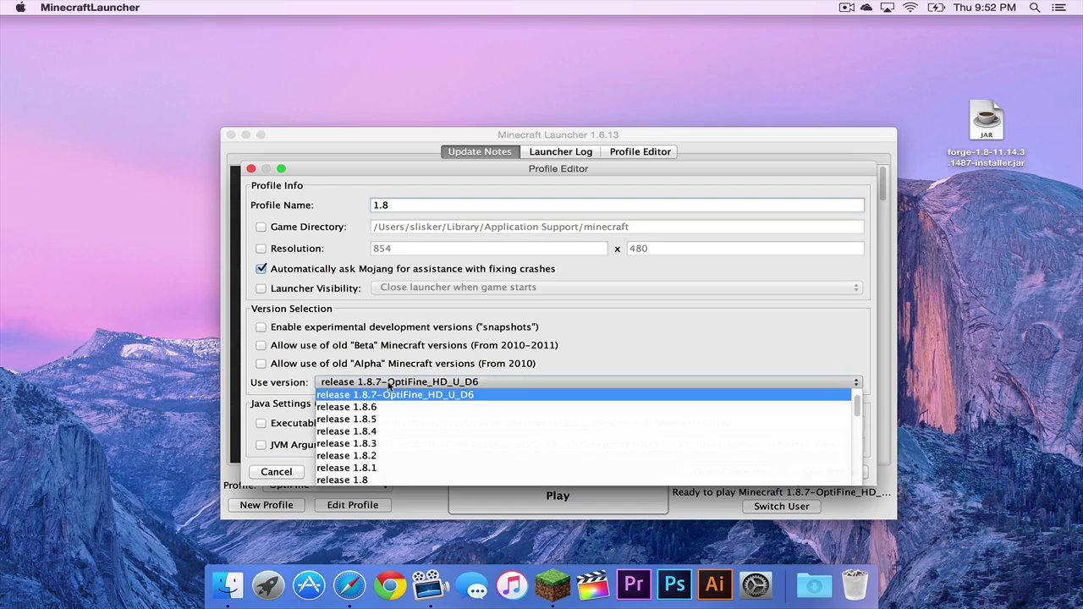
{"action": "scroll", "coordinate": [380, 443], "scroll_direction": "down", "scroll_amount": 1}
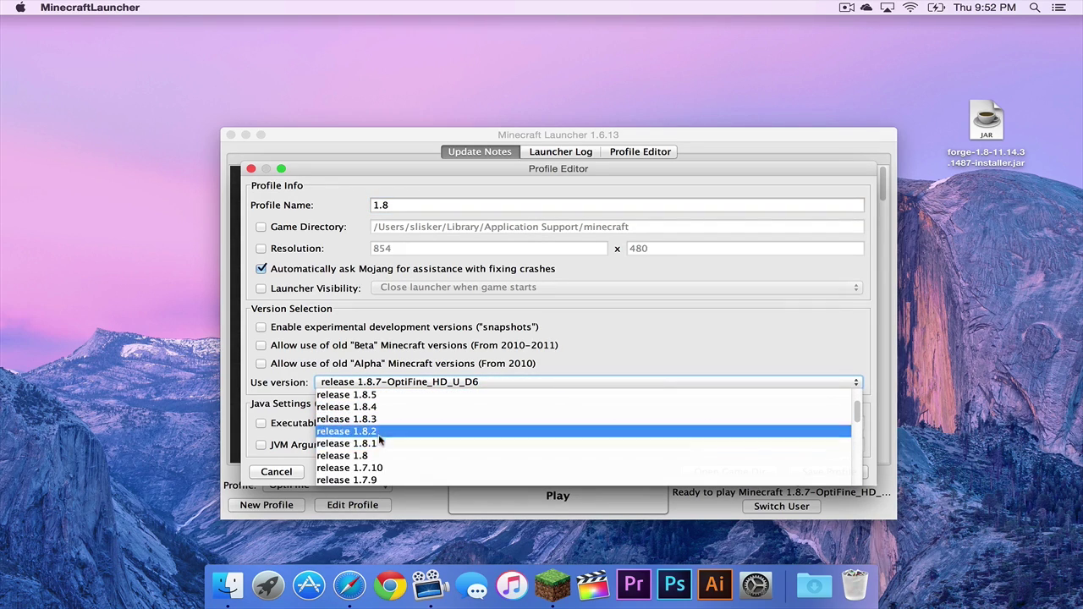
{"action": "left_click", "coordinate": [376, 457]}
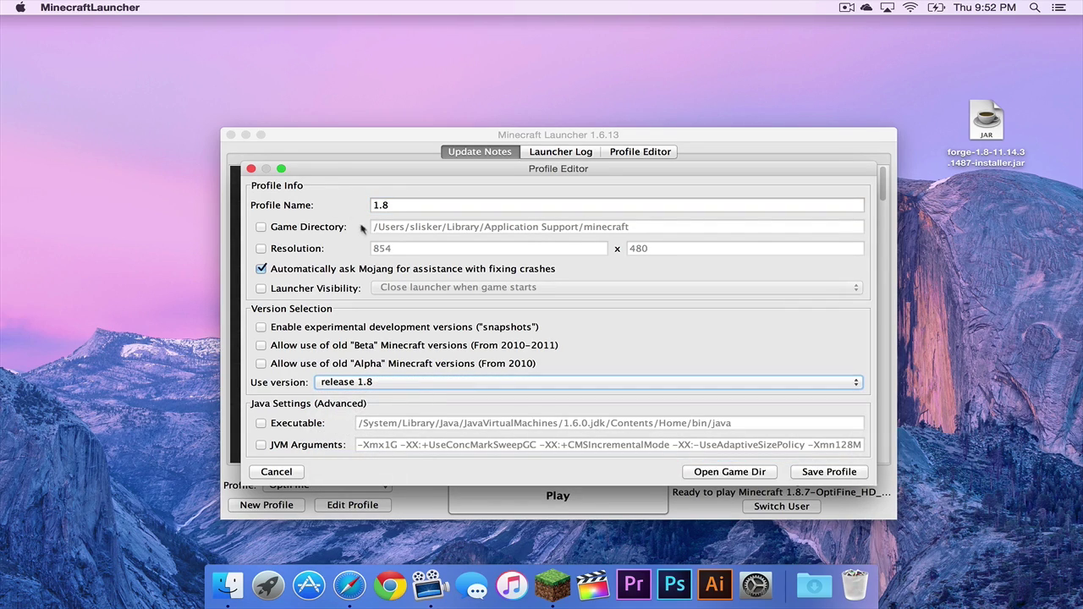
{"action": "left_click", "coordinate": [835, 473]}
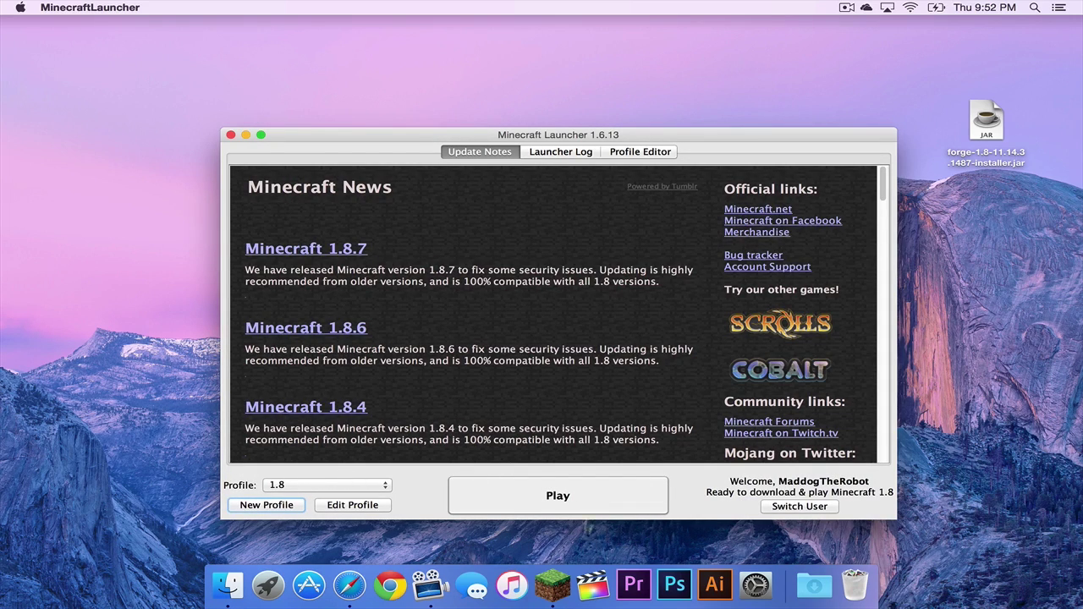
Launch Minecraft with the 1.8 profile once and quit the game from its title screen
{"action": "left_click", "coordinate": [590, 500]}
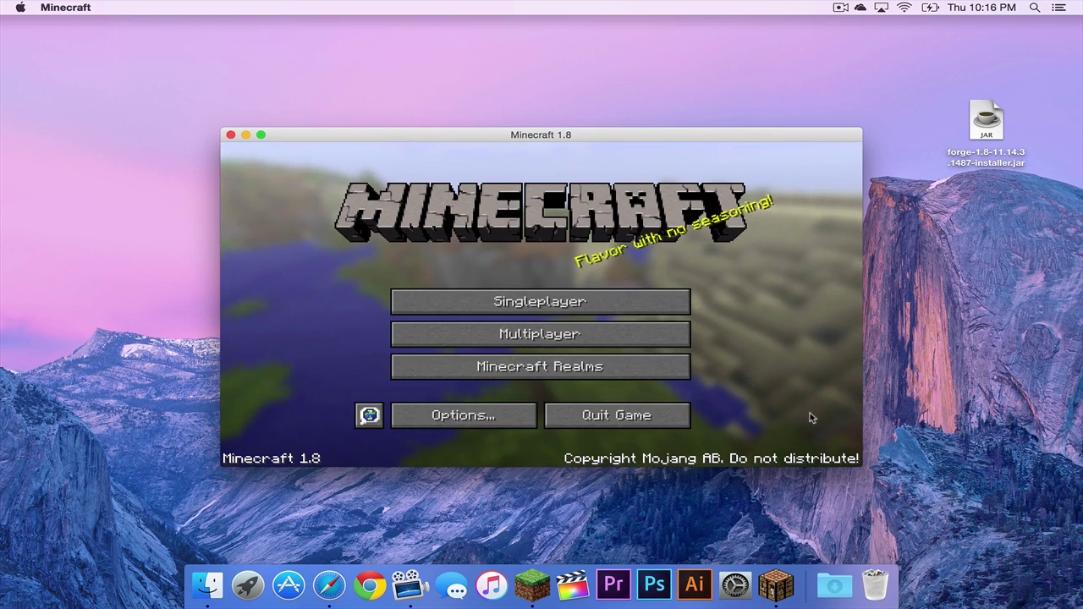
{"action": "left_click", "coordinate": [664, 422]}
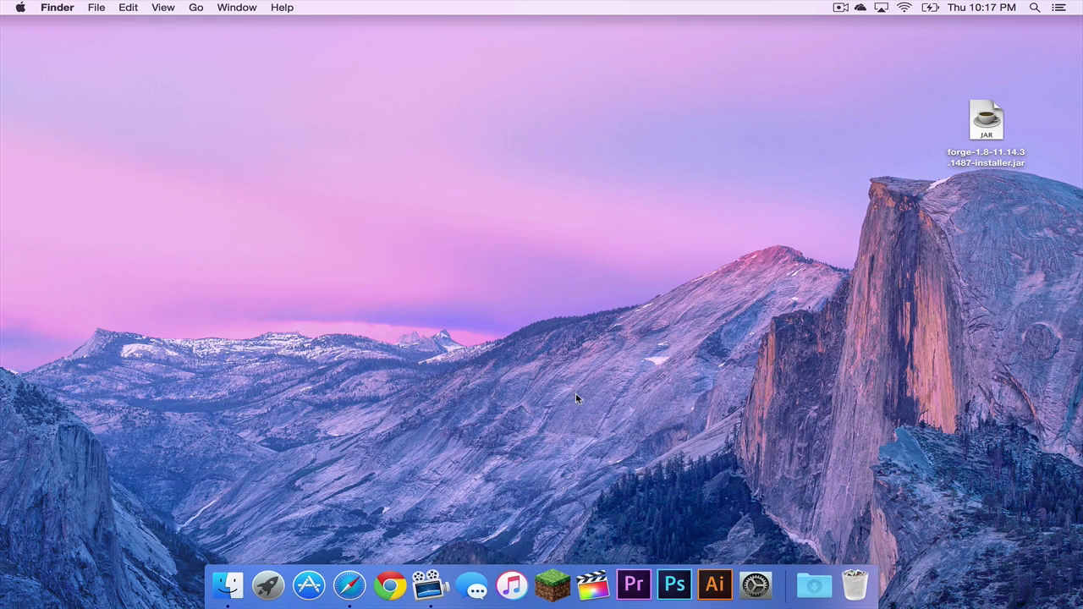
Run the Forge installer JAR from the desktop, install the client into the default minecraft folder, and dismiss the completion dialog
{"action": "double_click", "coordinate": [995, 134]}
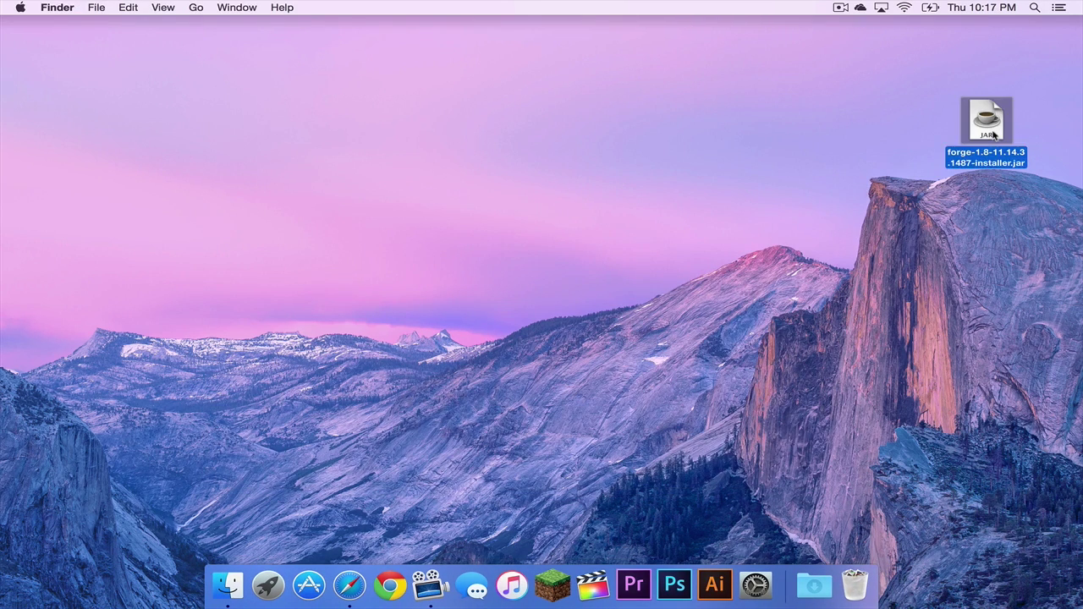
{"action": "left_click", "coordinate": [677, 216]}
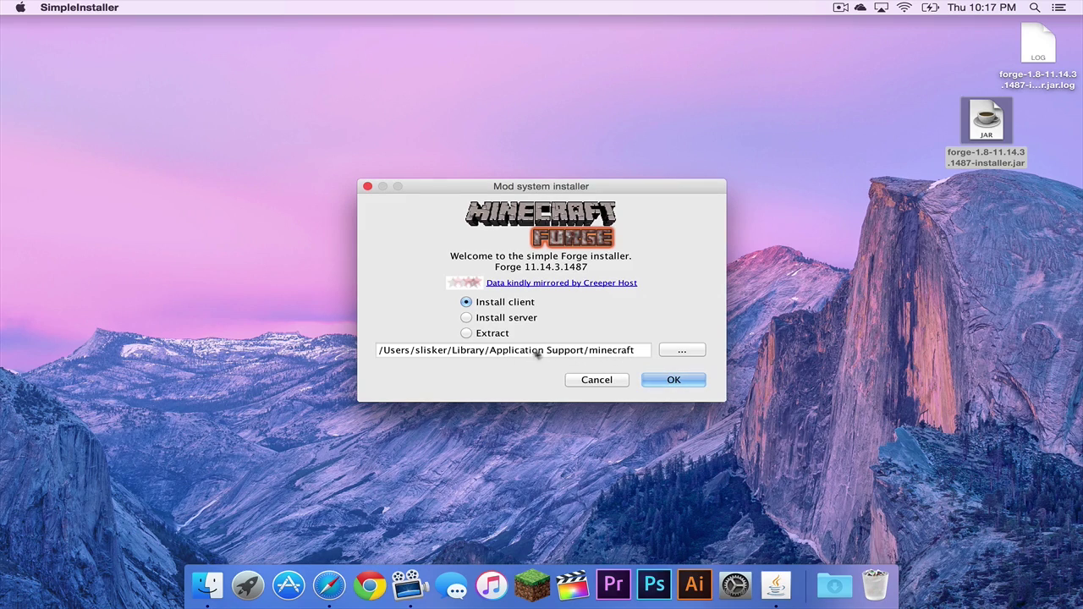
{"action": "left_click", "coordinate": [678, 380]}
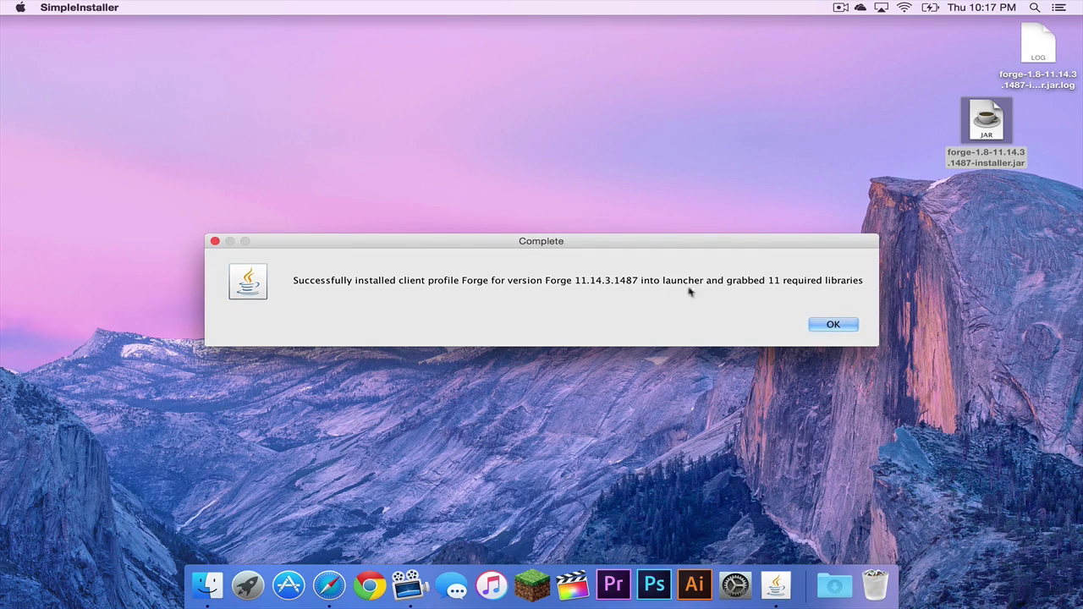
{"action": "left_click", "coordinate": [833, 326]}
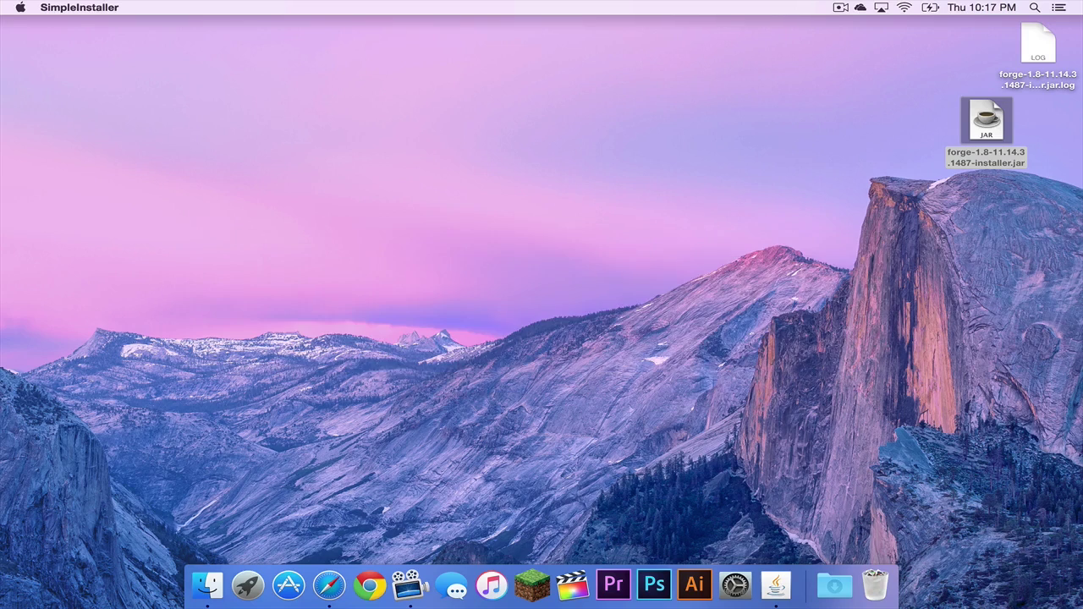
Move the Forge installer JAR and its log file from the desktop to the Trash
{"action": "left_click_drag", "start_coordinate": [887, 261], "coordinate": [1034, 54]}
{"action": "right_click", "coordinate": [1034, 54]}
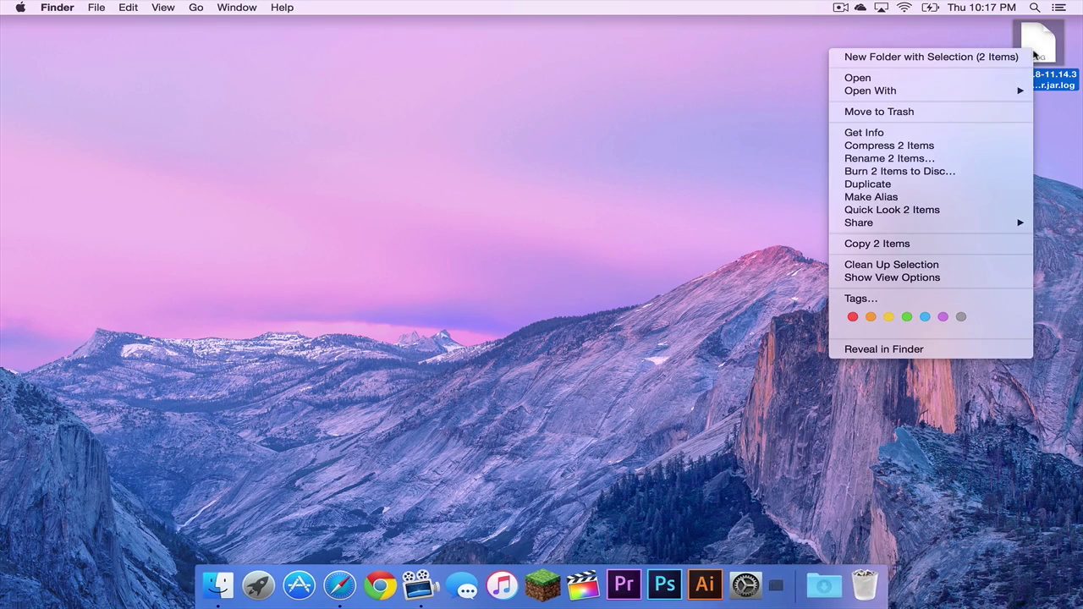
{"action": "left_click", "coordinate": [971, 107]}
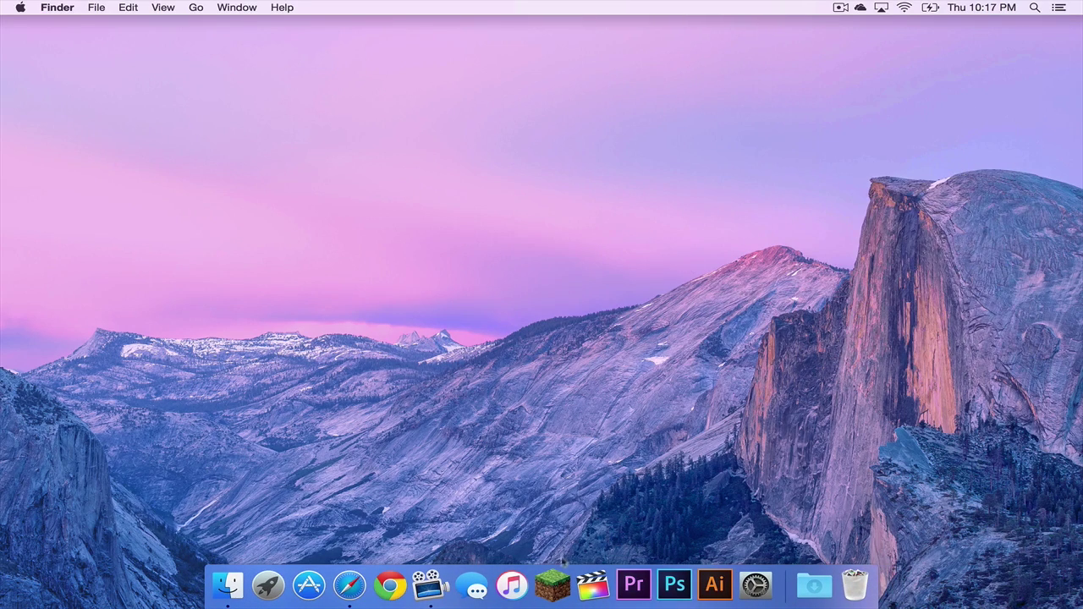
Open the Minecraft launcher, start the game with the Forge profile, and quit from the title screen
{"action": "left_click", "coordinate": [552, 585]}
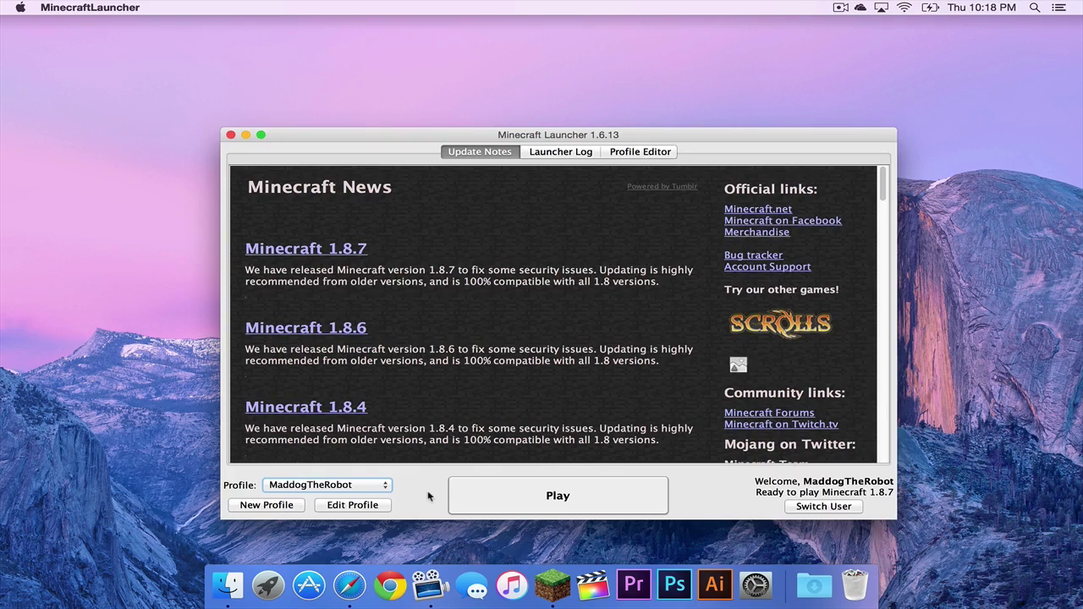
{"action": "left_click", "coordinate": [385, 485]}
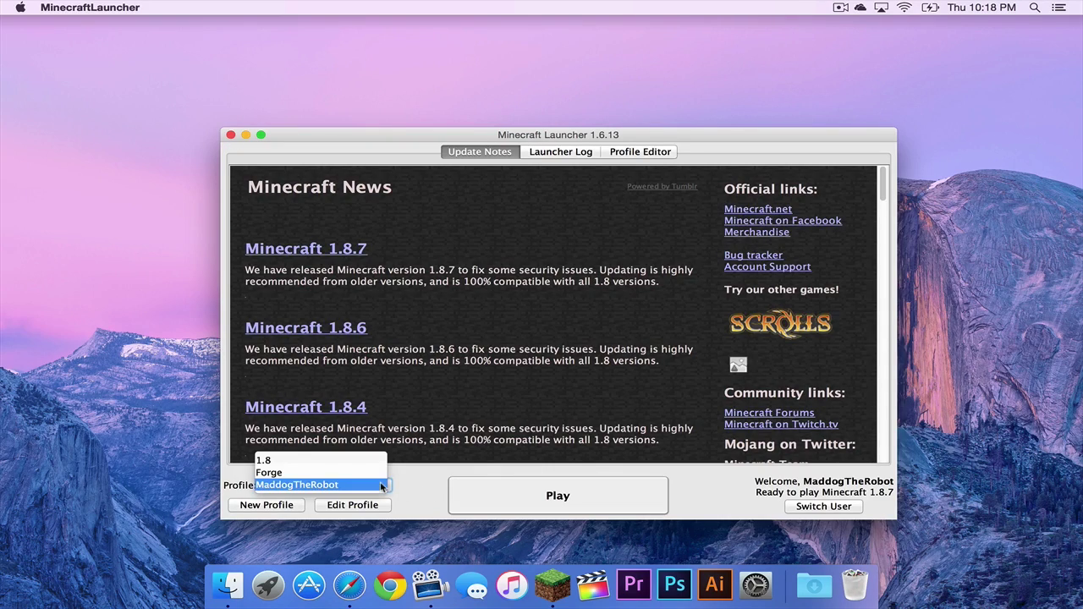
{"action": "left_click", "coordinate": [293, 473]}
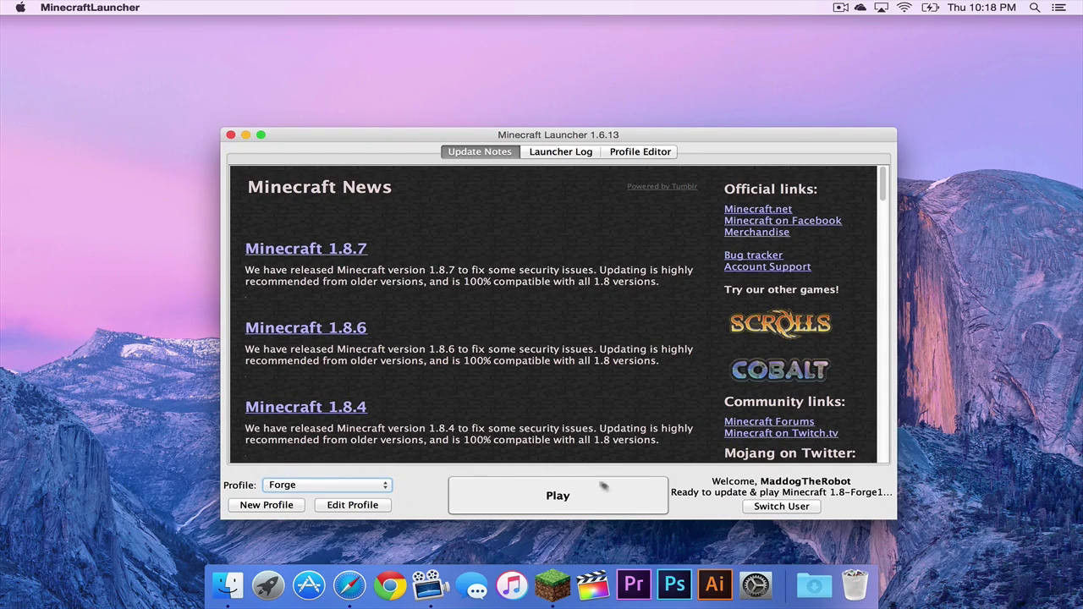
{"action": "left_click", "coordinate": [609, 492]}
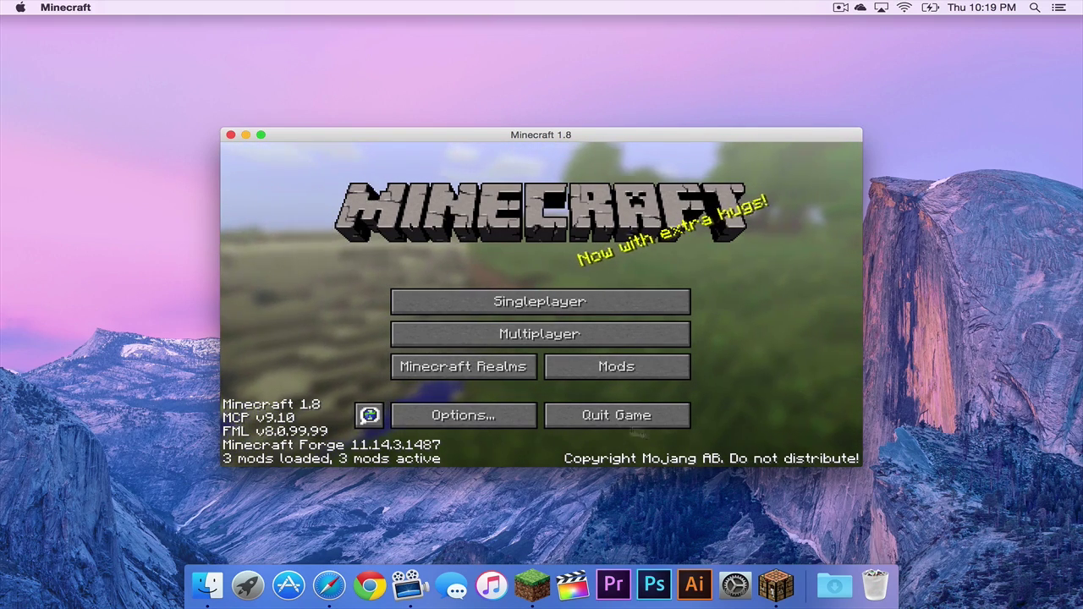
{"action": "left_click", "coordinate": [595, 419]}
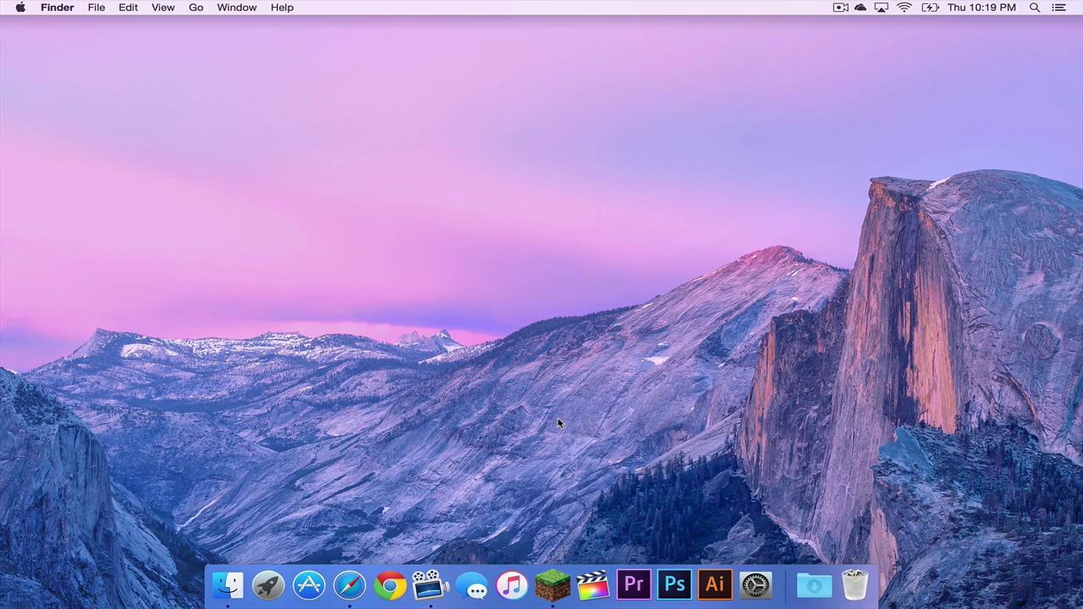
Open a Finder window and go directly to the ~/Library/ folder
{"action": "left_click", "coordinate": [224, 583]}
{"action": "left_click", "coordinate": [194, 8]}
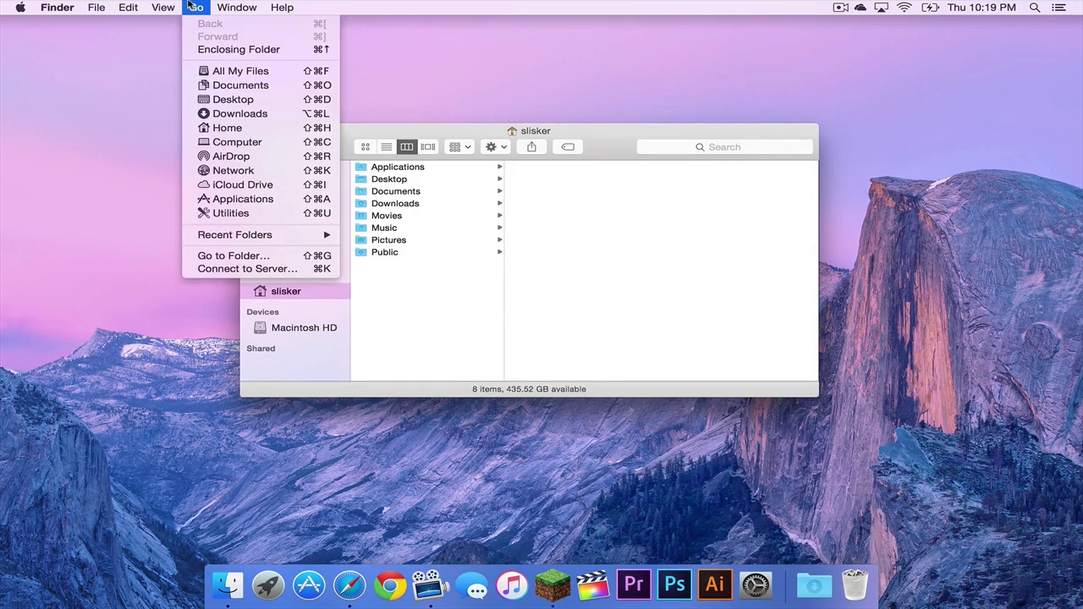
{"action": "left_click", "coordinate": [246, 254]}
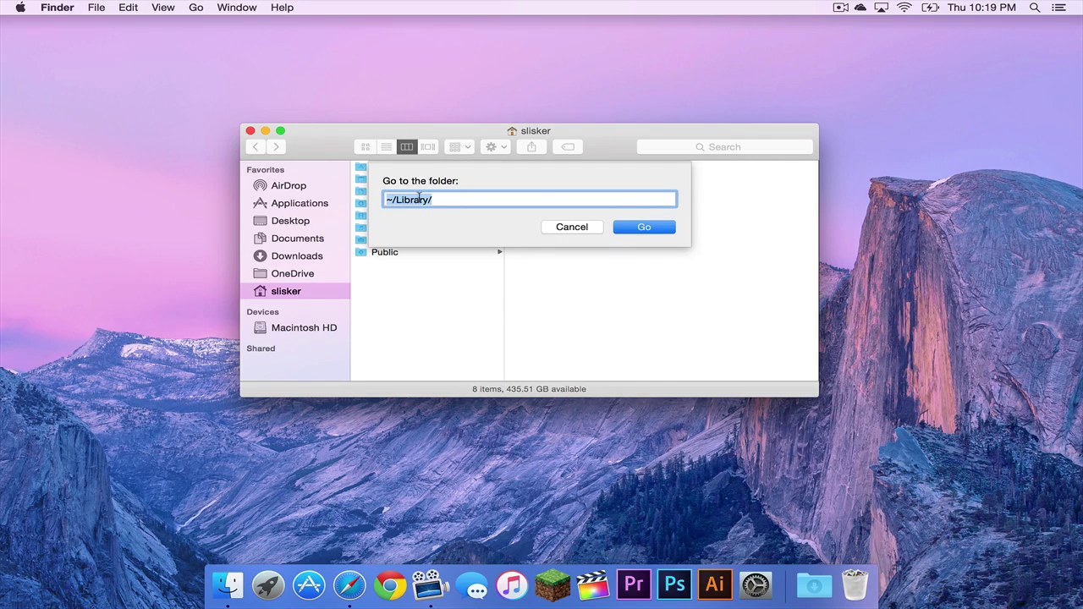
{"action": "left_click", "coordinate": [632, 228]}
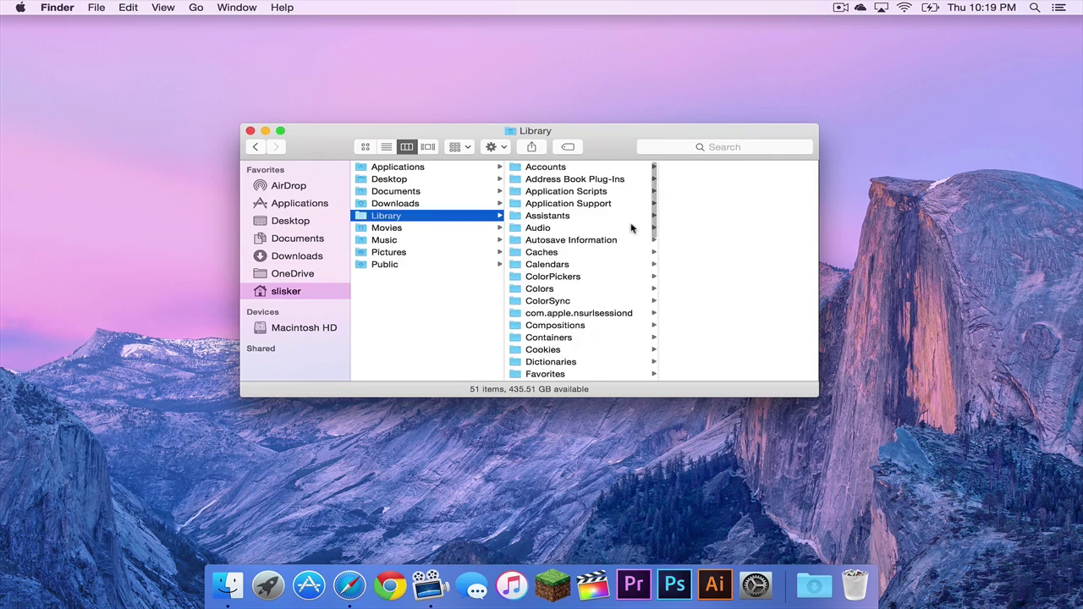
Browse from Application Support into the minecraft folder, view its mods folder, and close the Finder window
{"action": "left_click", "coordinate": [582, 204]}
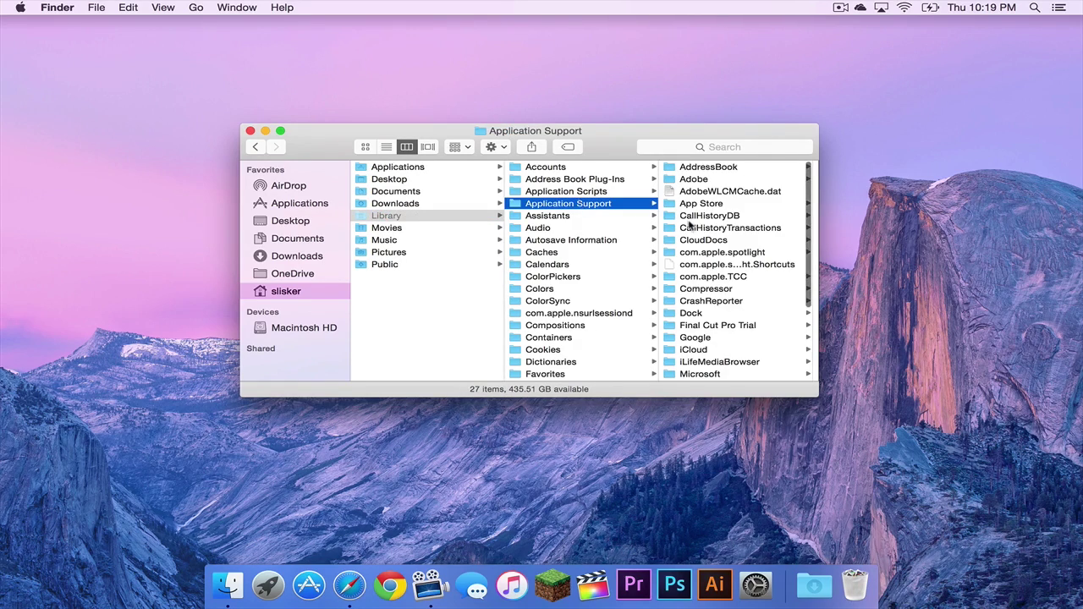
{"action": "scroll", "coordinate": [706, 284], "scroll_direction": "down", "scroll_amount": 3}
{"action": "left_click", "coordinate": [701, 331]}
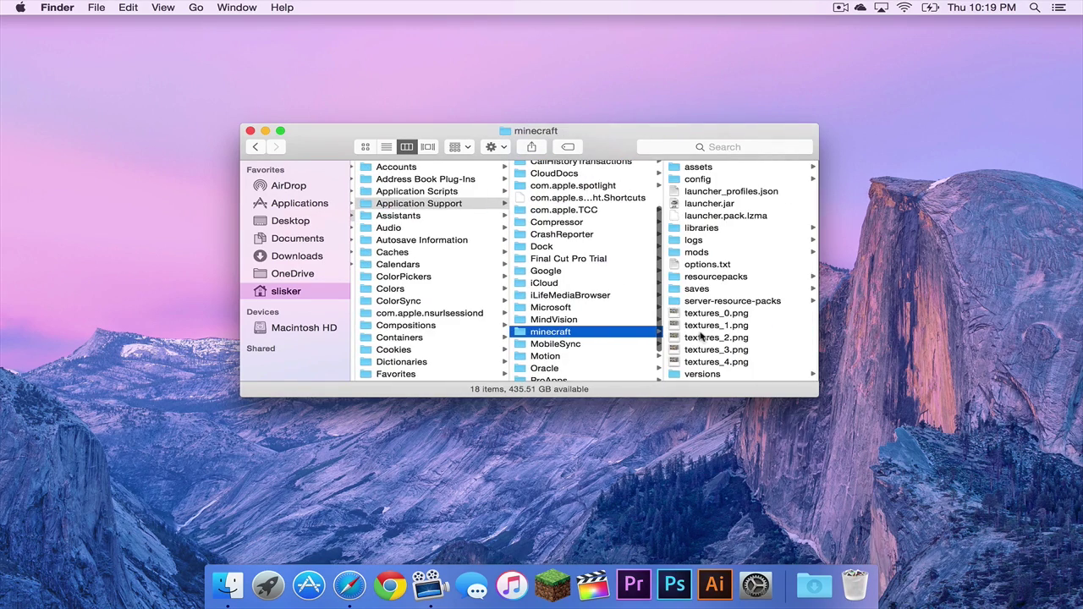
{"action": "left_click", "coordinate": [698, 252]}
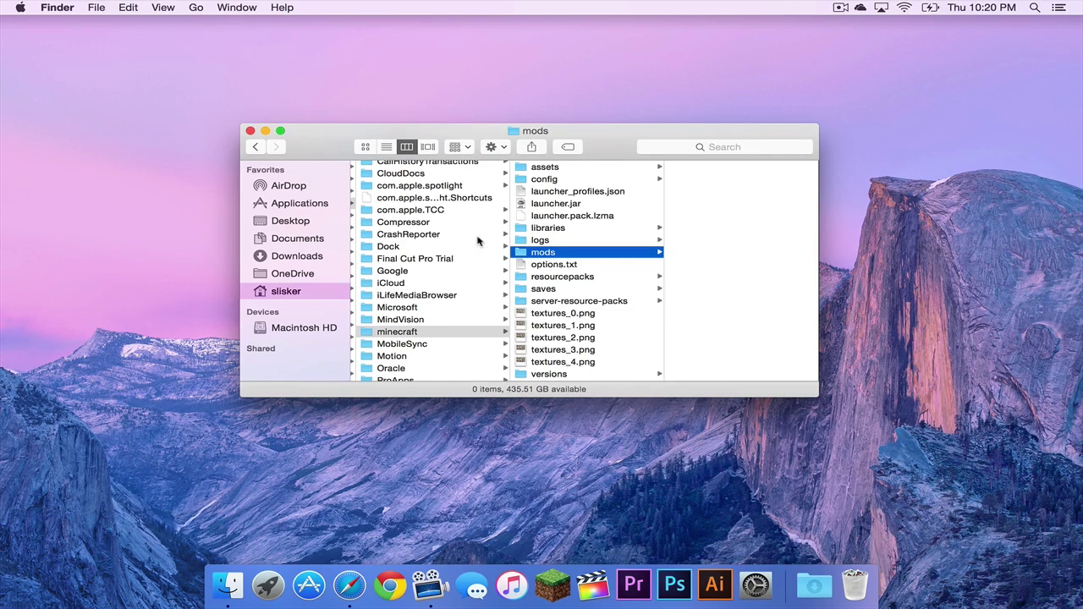
{"action": "left_click", "coordinate": [250, 130]}
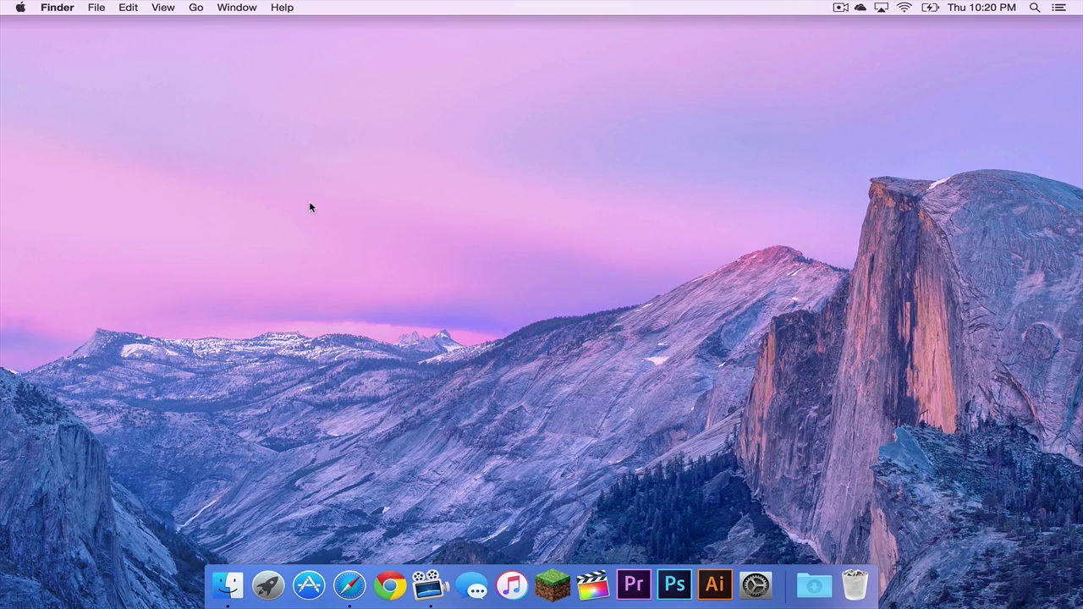